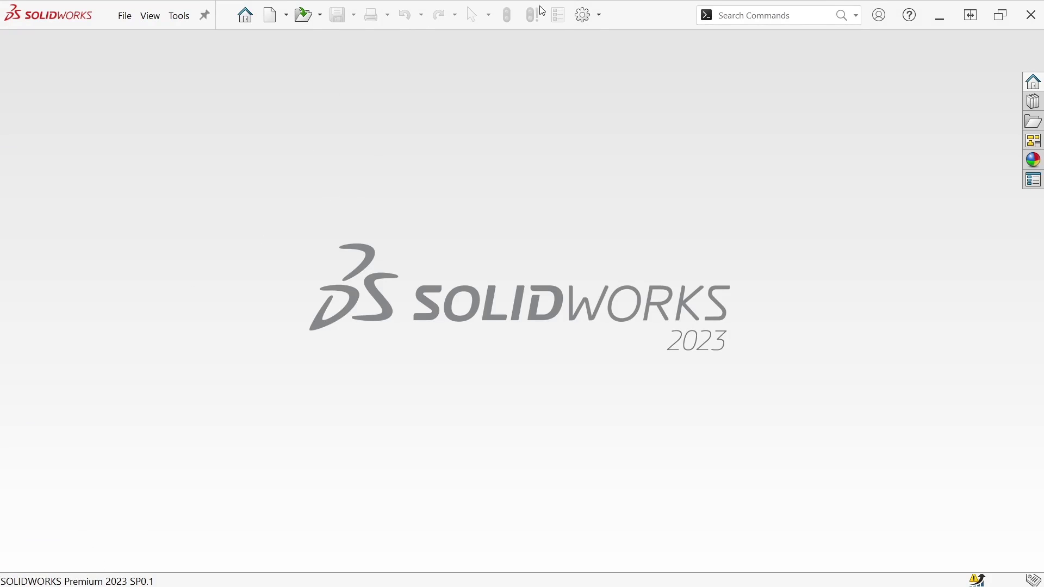
# Open System Options at the Import page to confirm Enable 3D Interconnect is on.
pyautogui.click(583, 16)
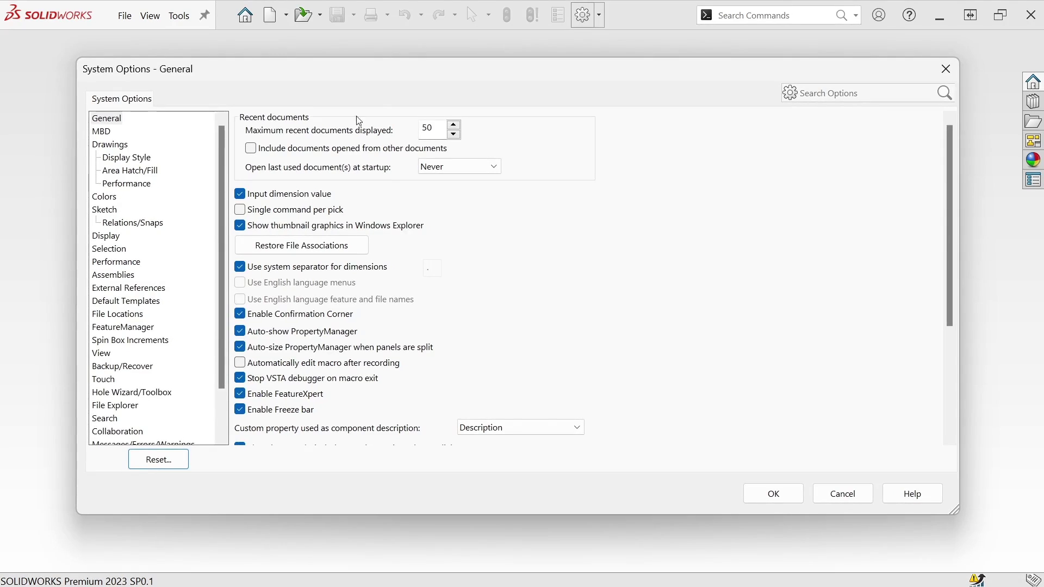
pyautogui.scroll(-2, 166, 332)
pyautogui.click(107, 420)
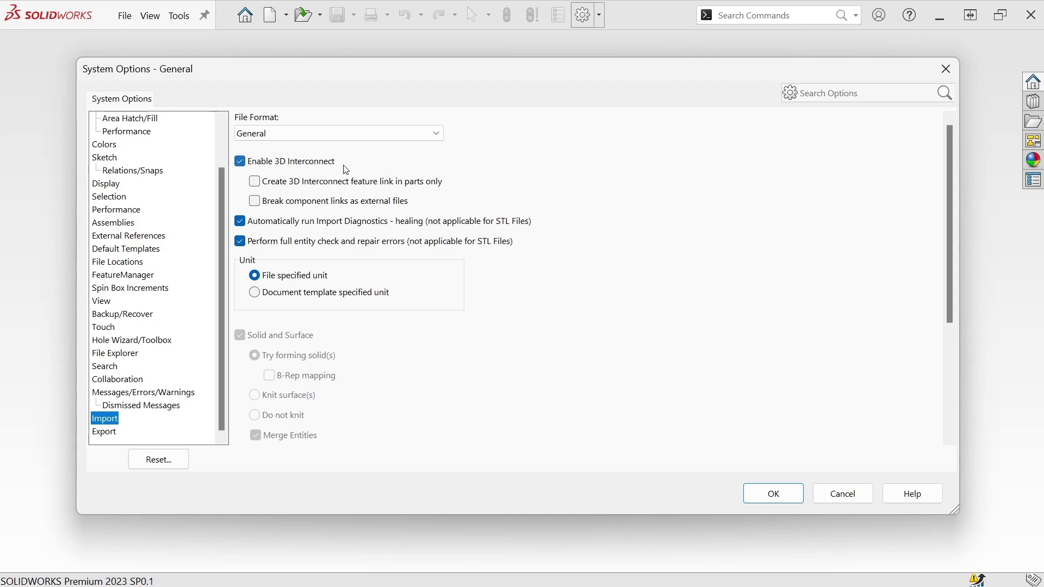
# Close System Options and open the CATIA file MM 2008.CATPart.
pyautogui.click(788, 498)
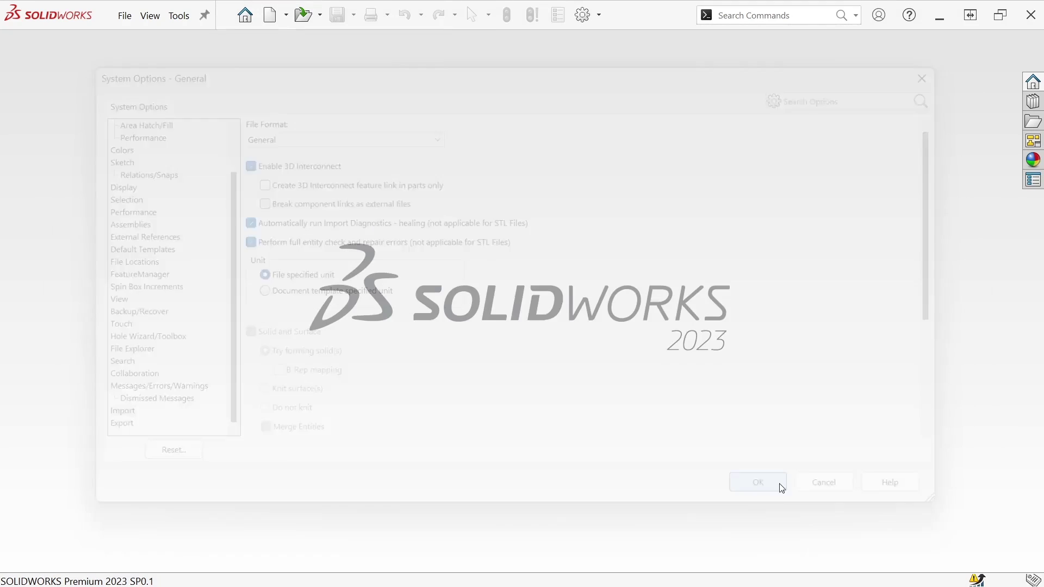
pyautogui.click(310, 16)
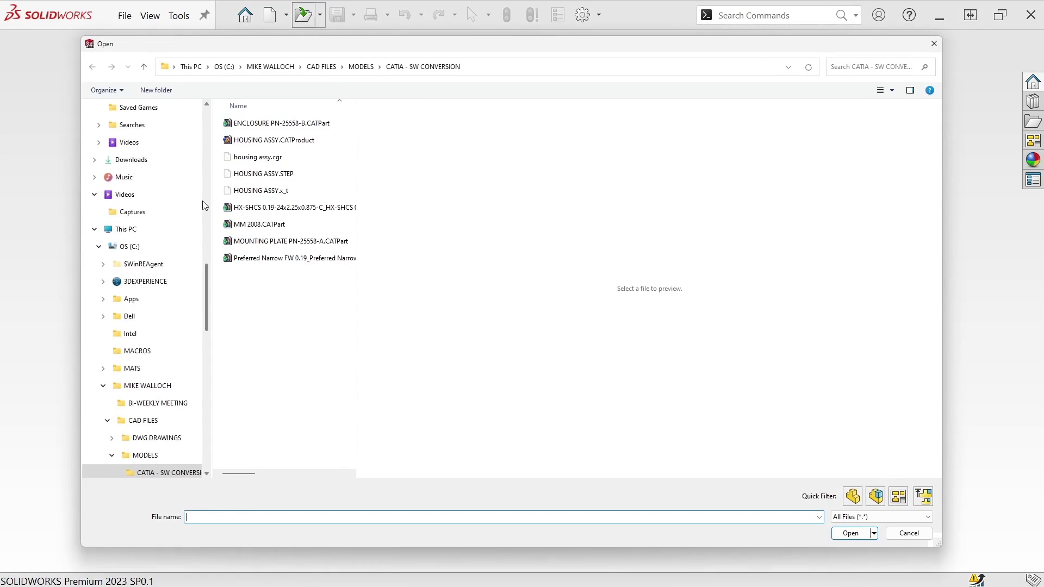
pyautogui.click(230, 226)
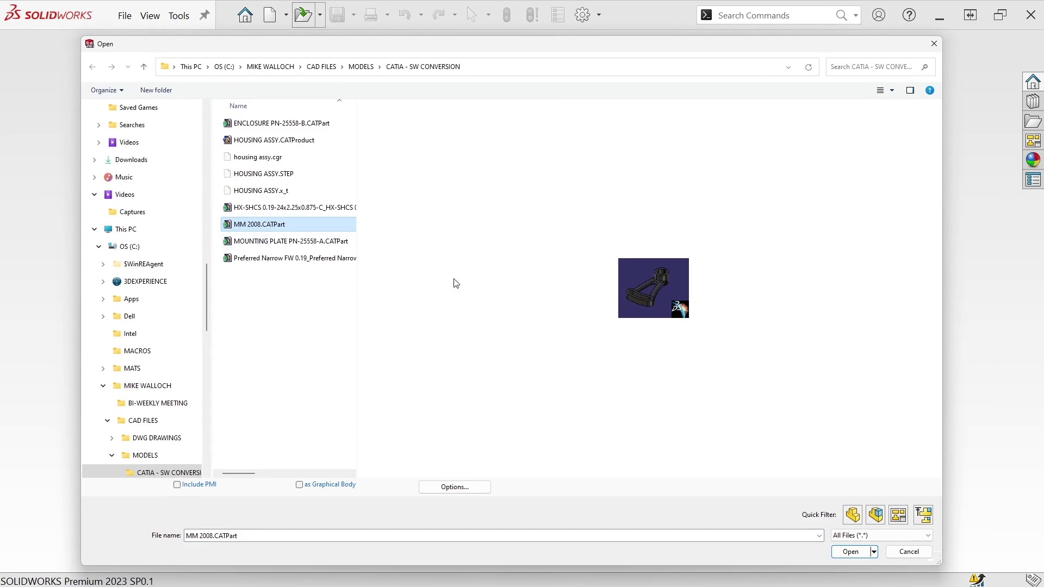
pyautogui.click(865, 550)
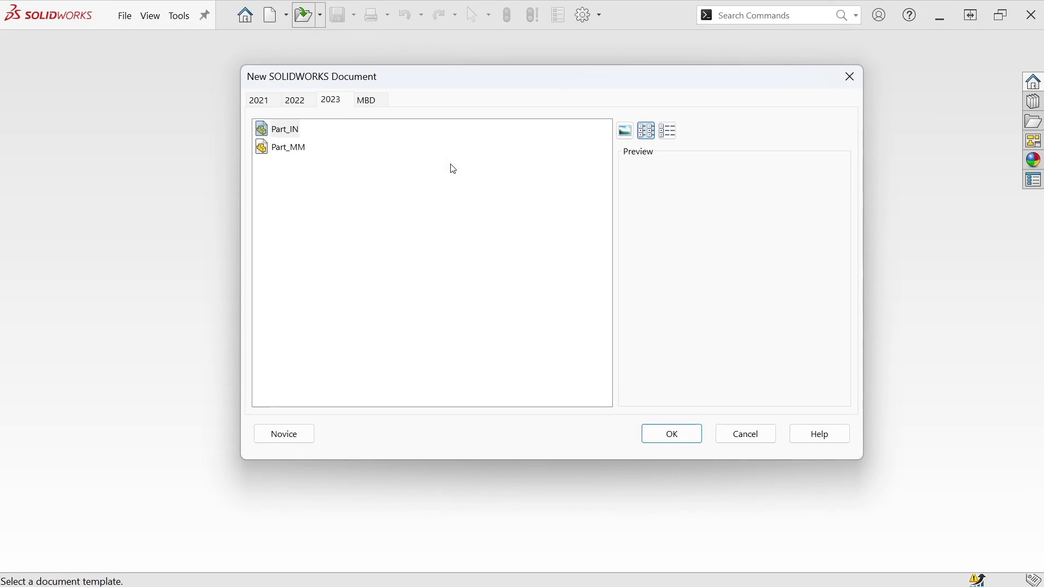
# Create the part from the Part_MM template and accept clean import diagnostics.
pyautogui.click(266, 149)
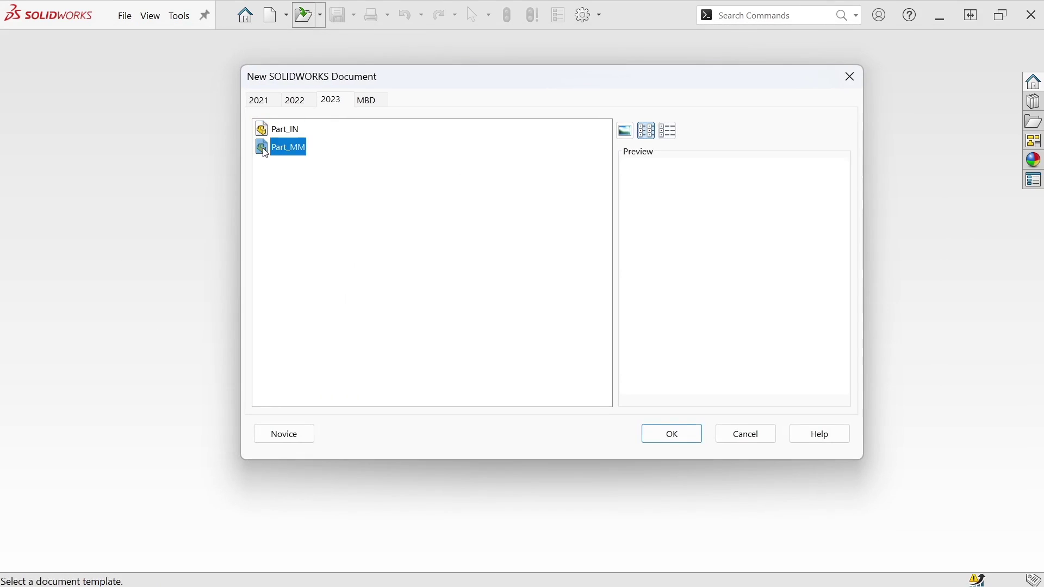
pyautogui.click(671, 435)
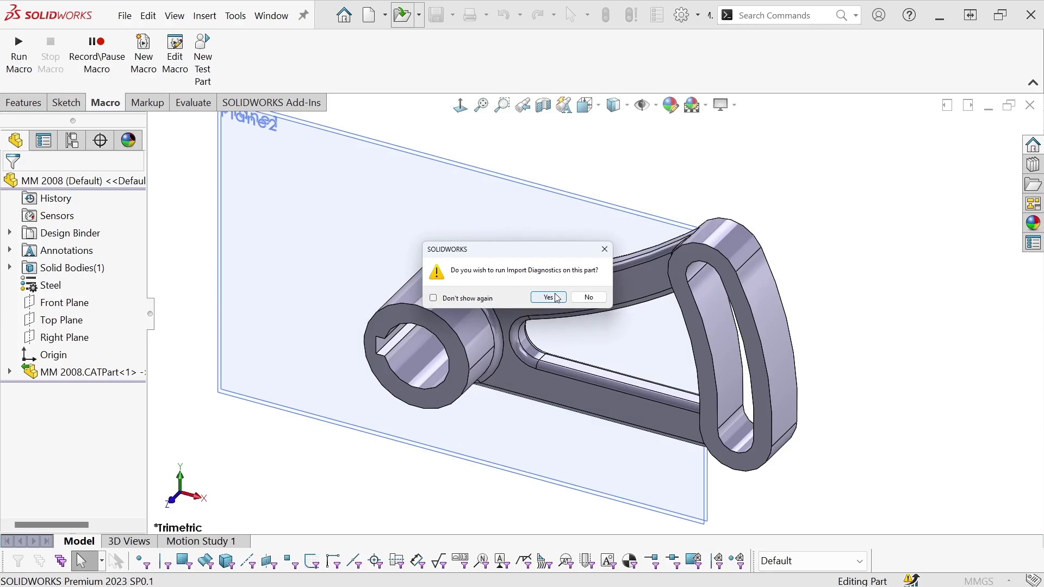
pyautogui.click(553, 297)
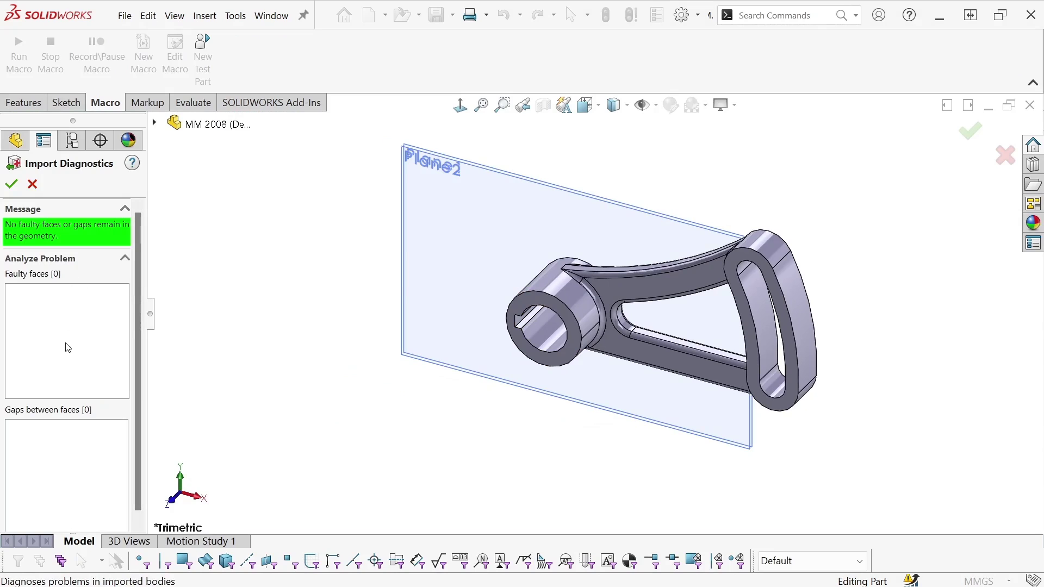
pyautogui.click(11, 184)
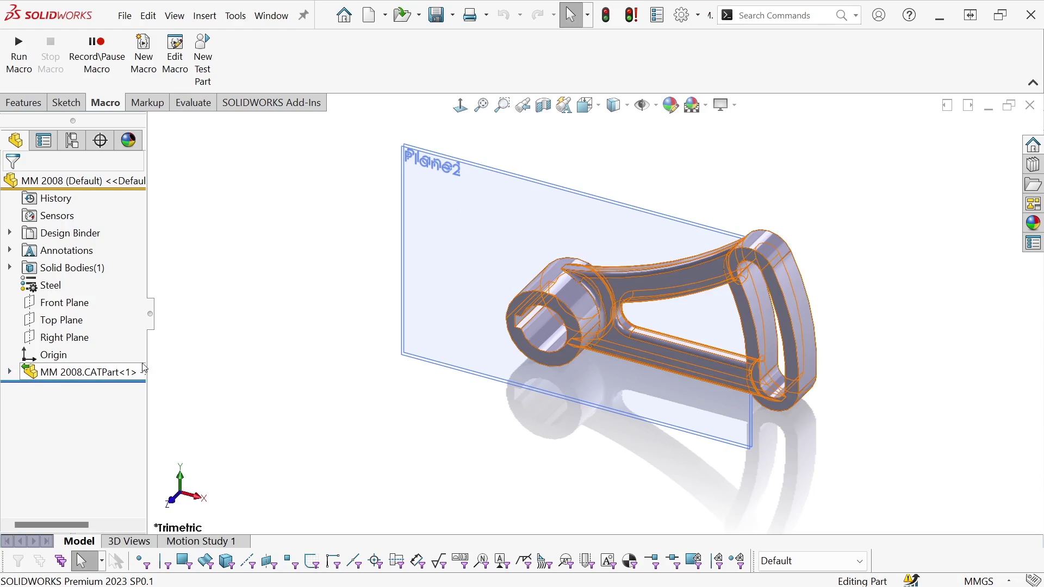
# Widen the FeatureManager and expand MM 2008.CATPart<1>'s Solid Bodies and Planes folders.
pyautogui.moveTo(151, 321); pyautogui.dragTo(232, 312)
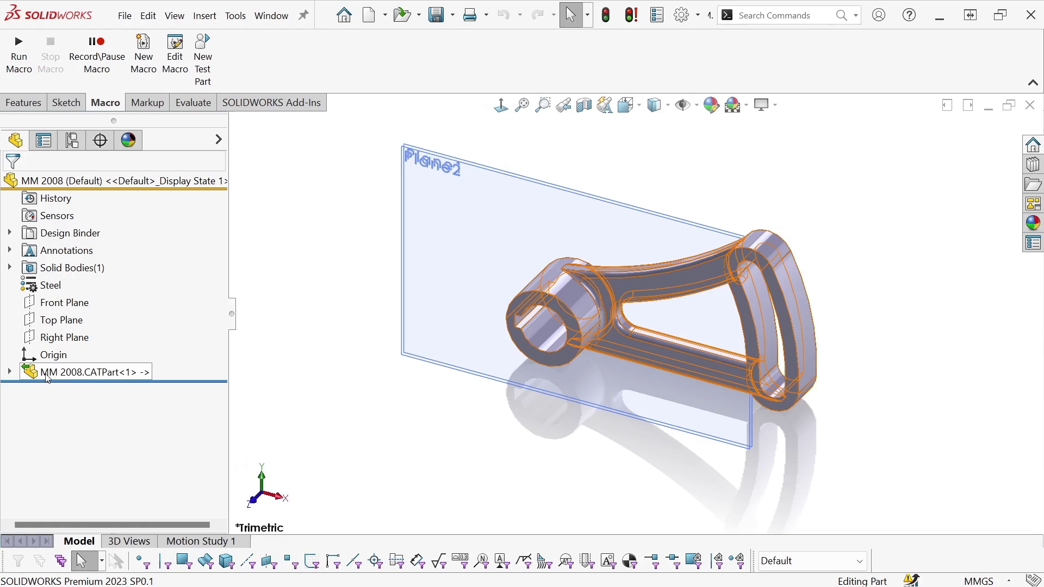
pyautogui.click(10, 373)
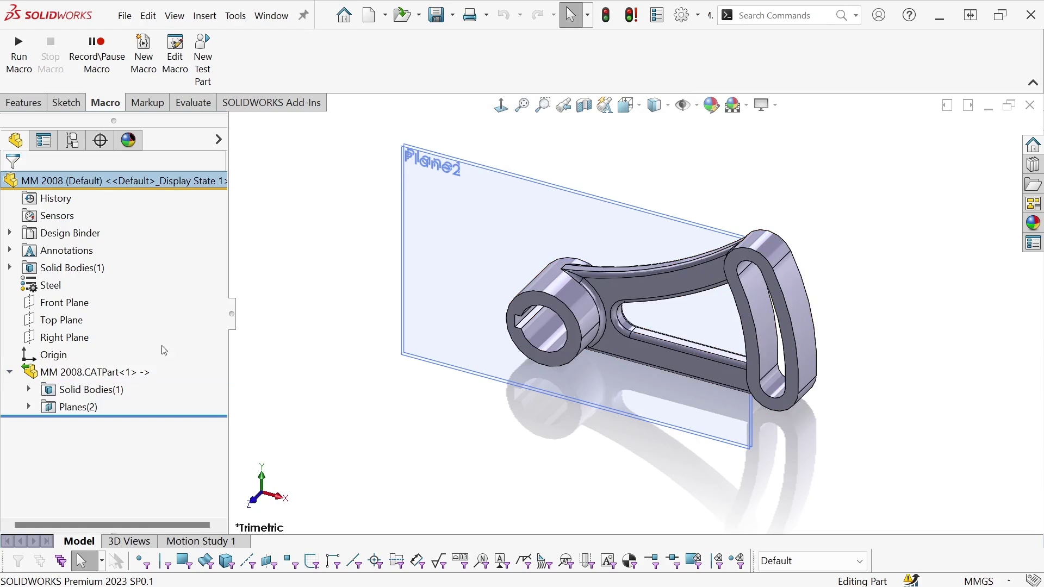
pyautogui.click(29, 389)
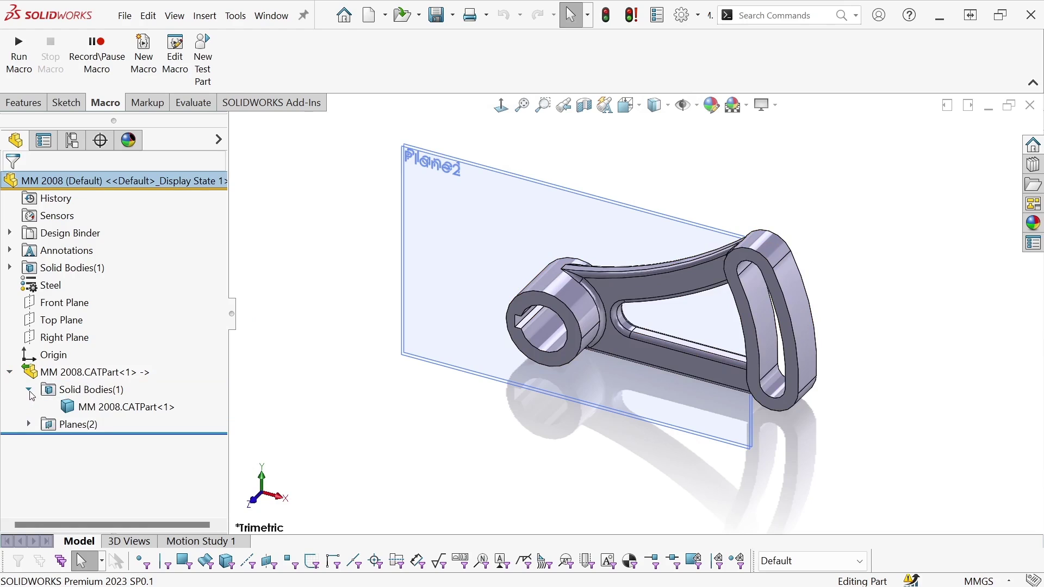
pyautogui.click(73, 412)
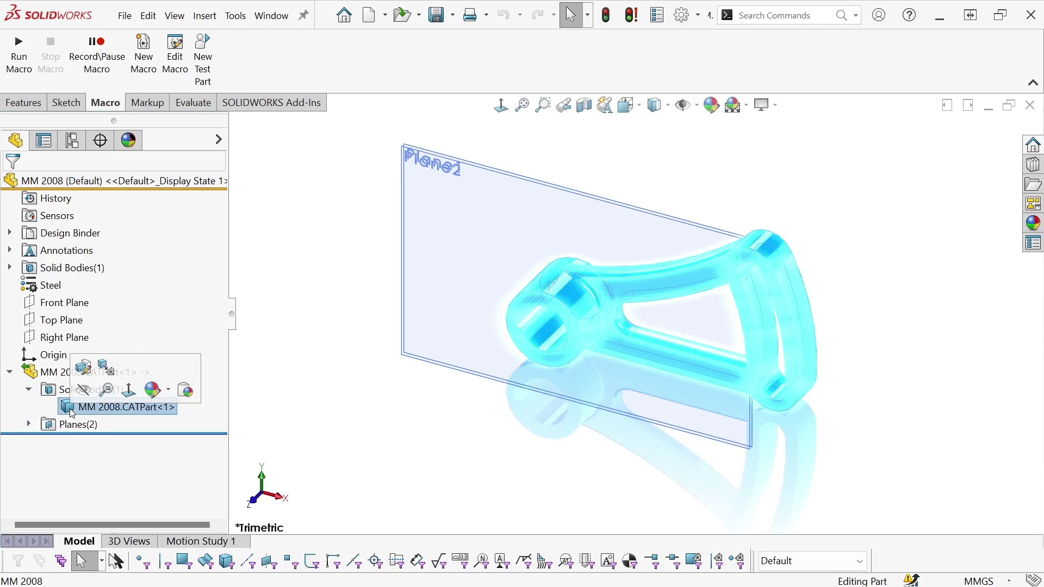
pyautogui.click(29, 425)
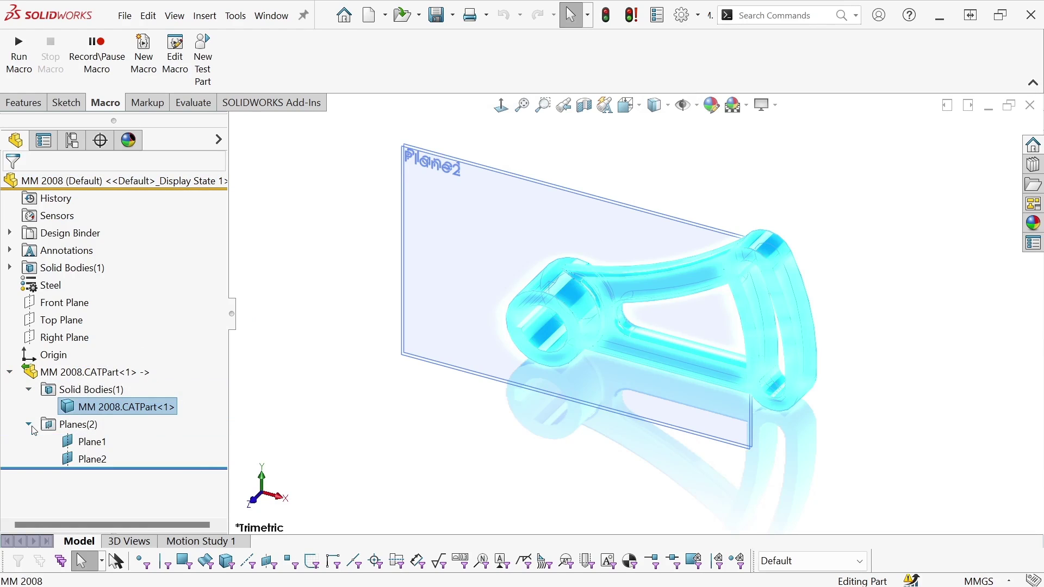
pyautogui.click(61, 443)
pyautogui.keyDown('ctrl'); pyautogui.click(70, 462); pyautogui.keyUp('ctrl')
pyautogui.click(69, 462)
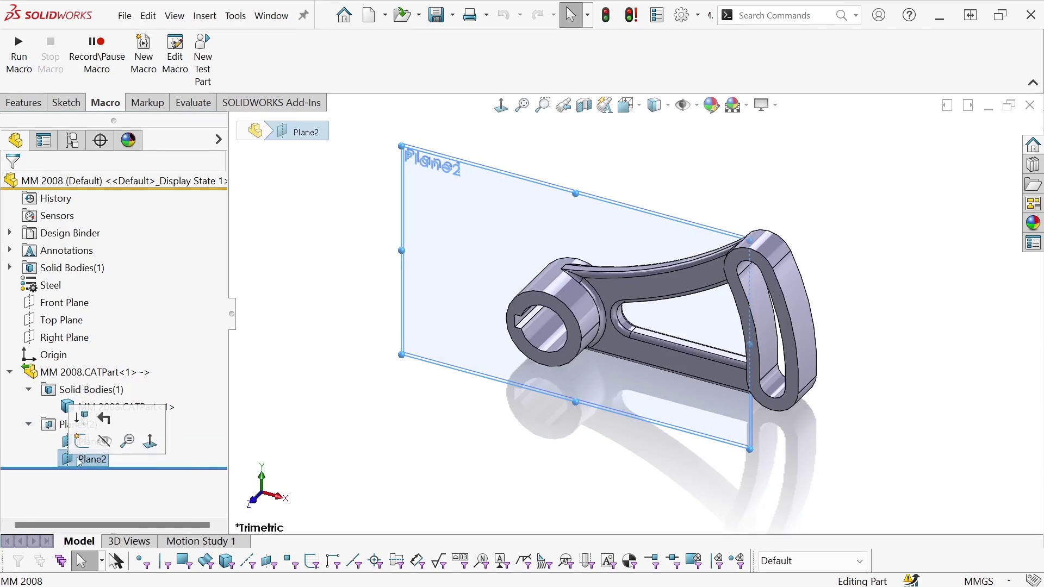
# Hide Plane2 and orbit the bracket to face the round boss.
pyautogui.click(218, 139)
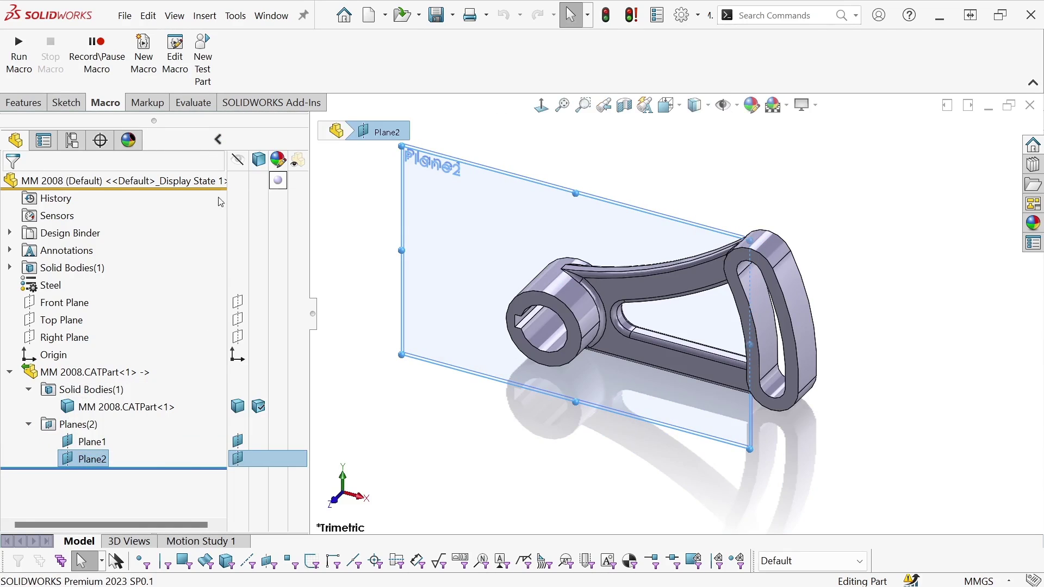
pyautogui.click(238, 458)
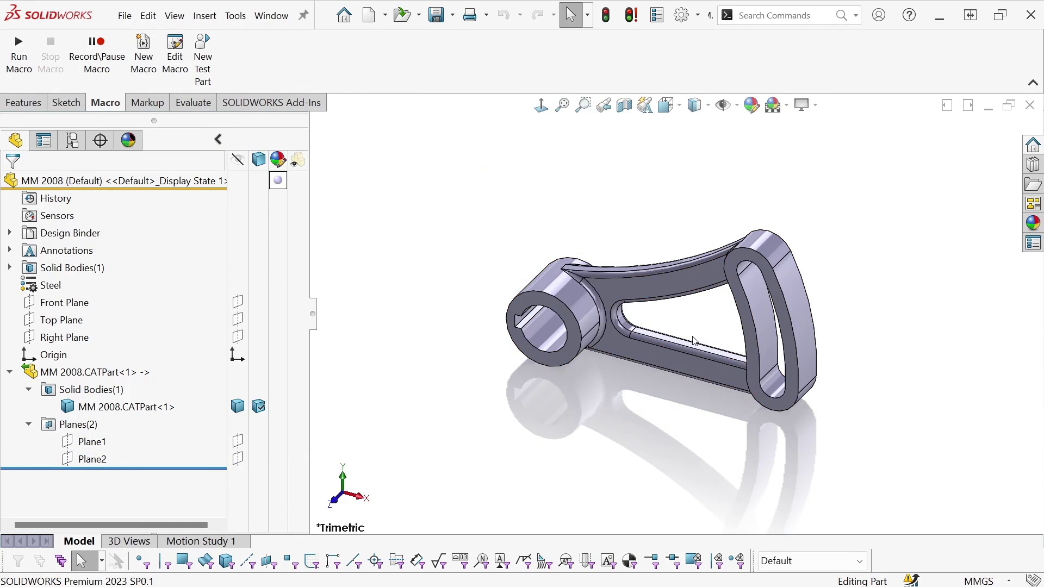
pyautogui.moveTo(695, 341); pyautogui.dragTo(760, 253, button='middle')
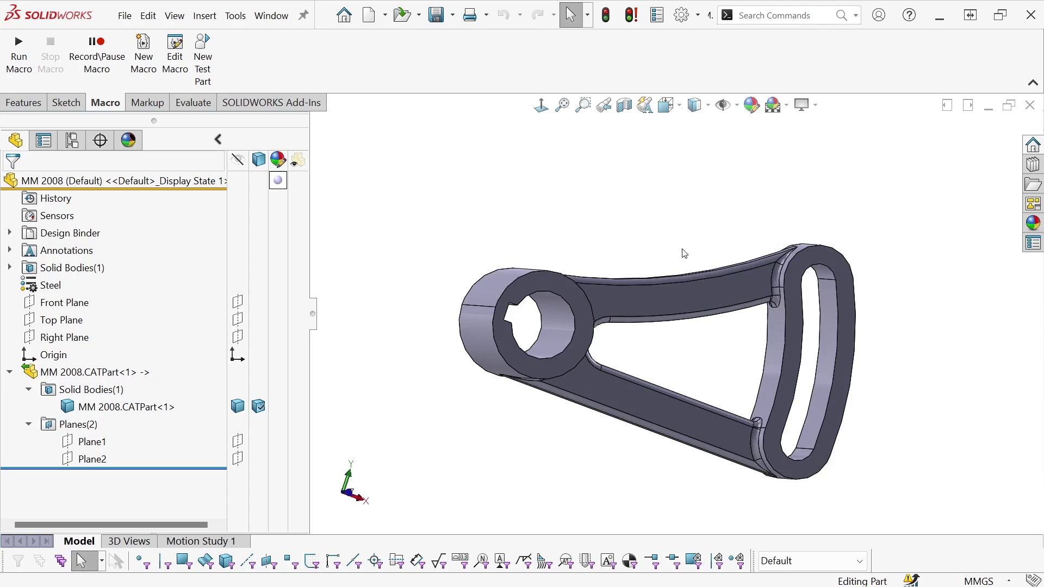
pyautogui.moveTo(678, 247); pyautogui.dragTo(641, 126, button='middle')
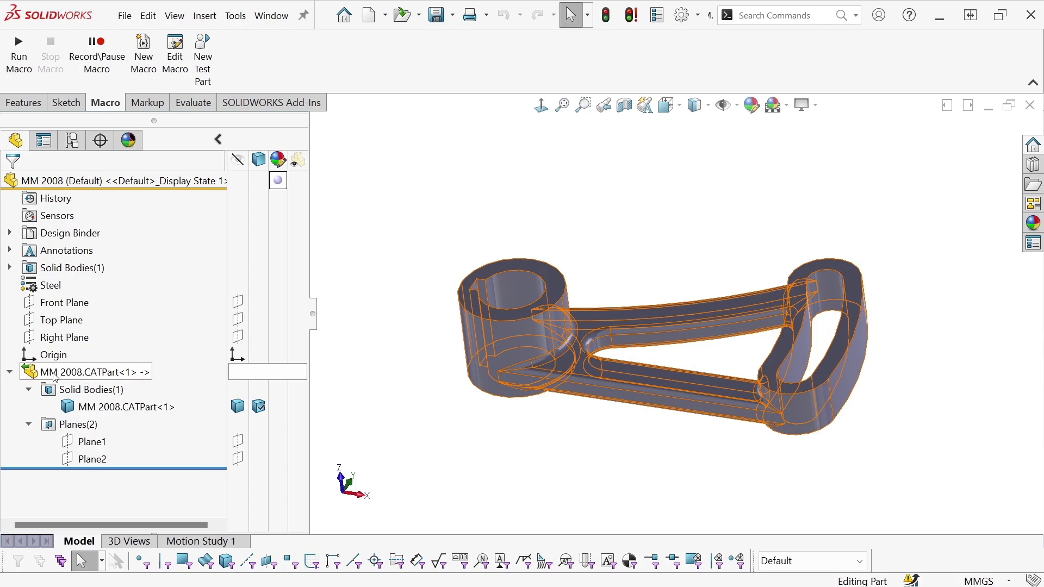
# Break the link on MM 2008.CATPart<1>, turning it into the native Imported1 feature.
pyautogui.rightClick(56, 377)
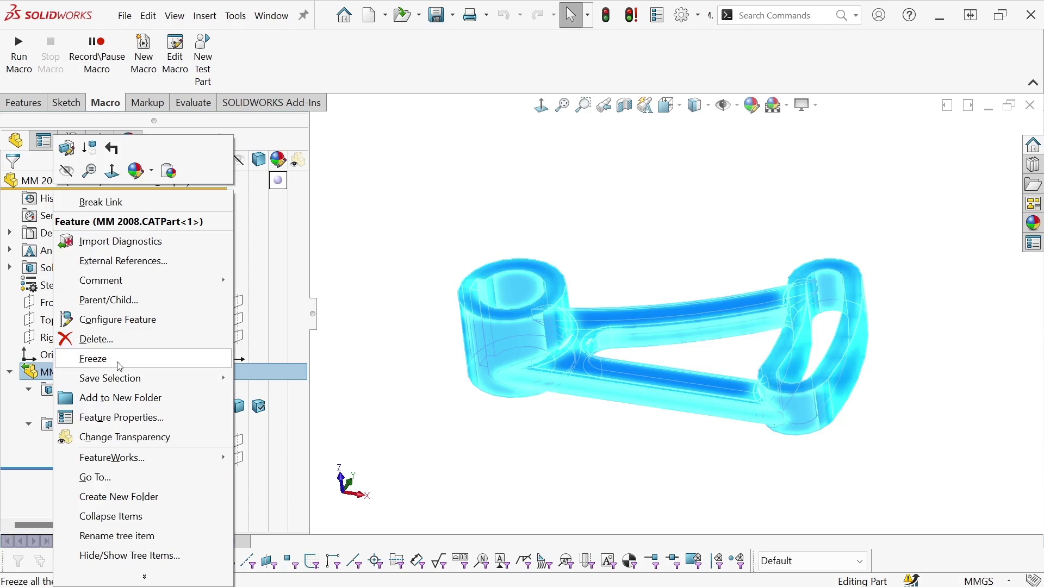
pyautogui.click(107, 203)
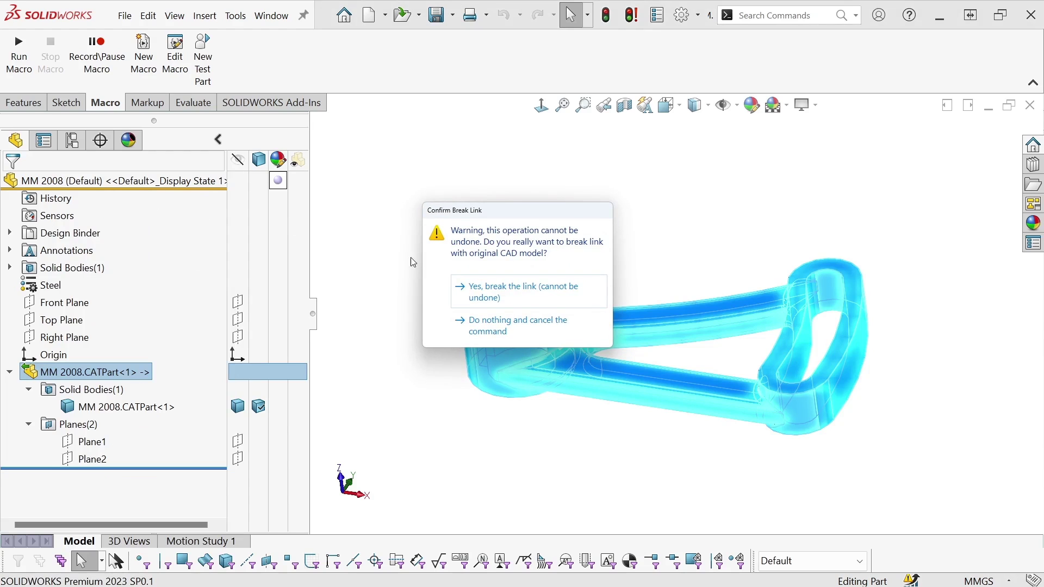
pyautogui.click(504, 297)
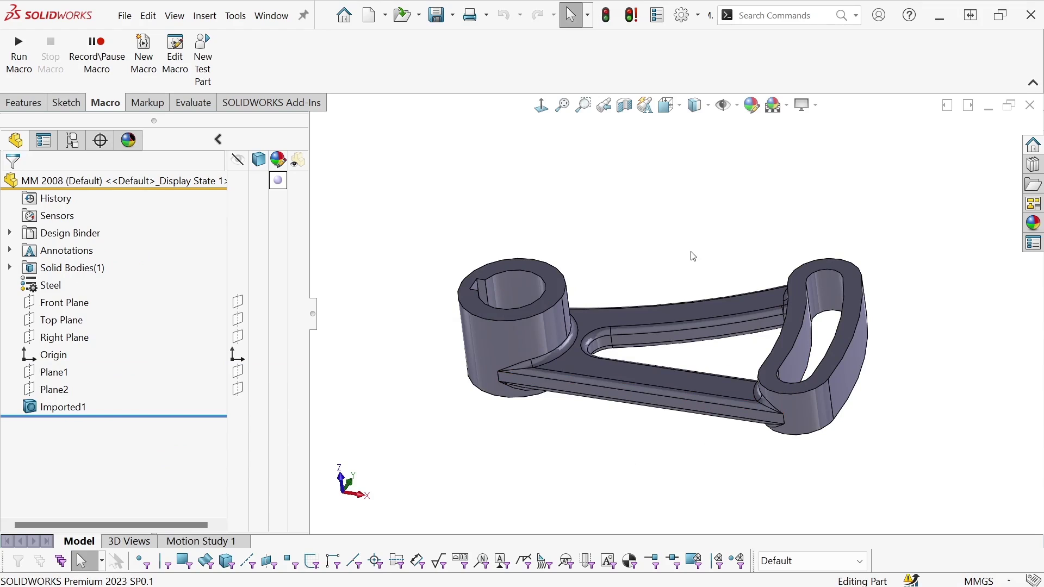
# Close the bracket part without saving, then return to the CATIA V5 window.
pyautogui.click(1031, 109)
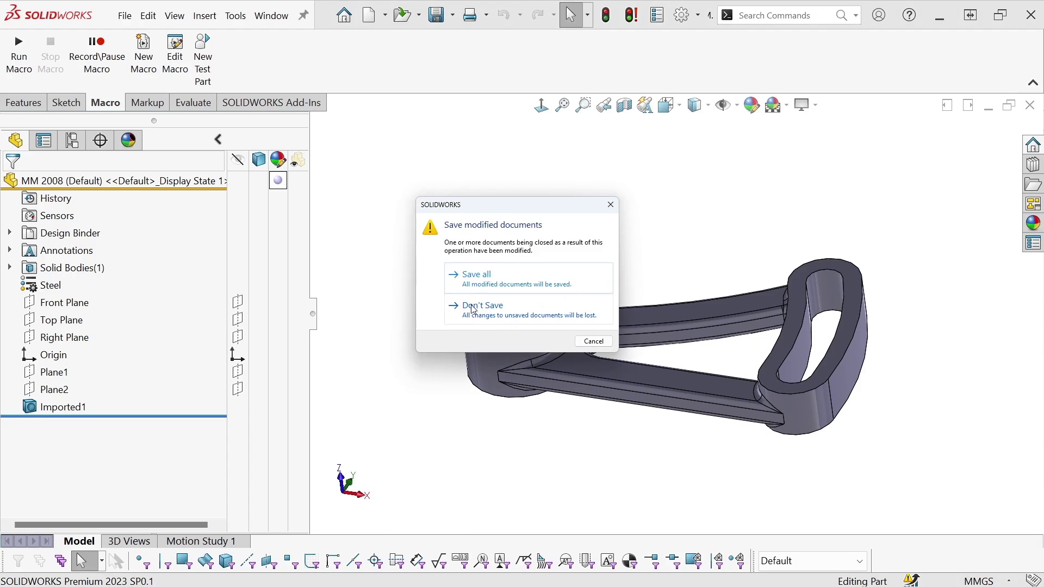
pyautogui.click(477, 280)
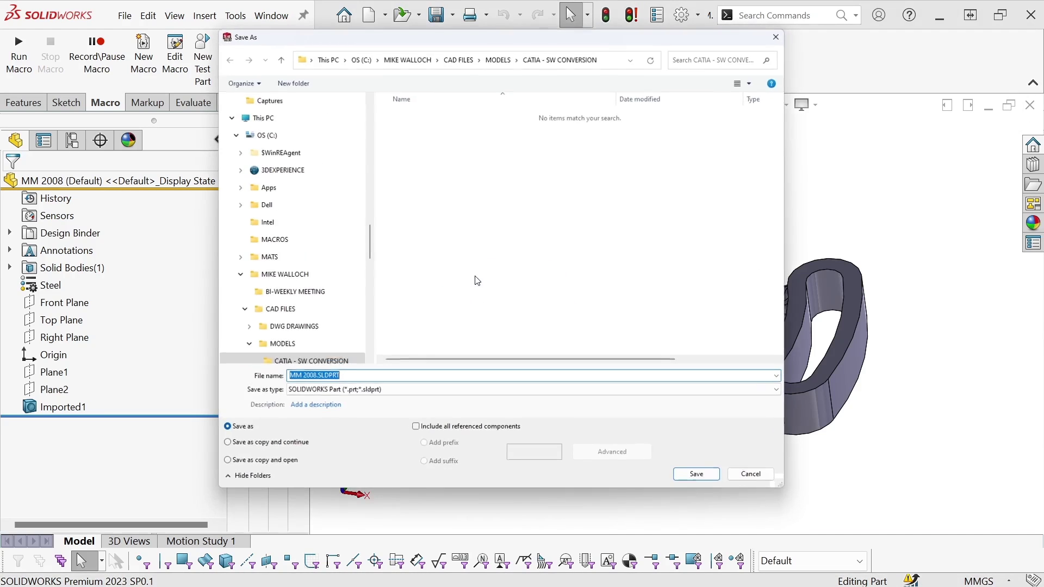
pyautogui.click(755, 477)
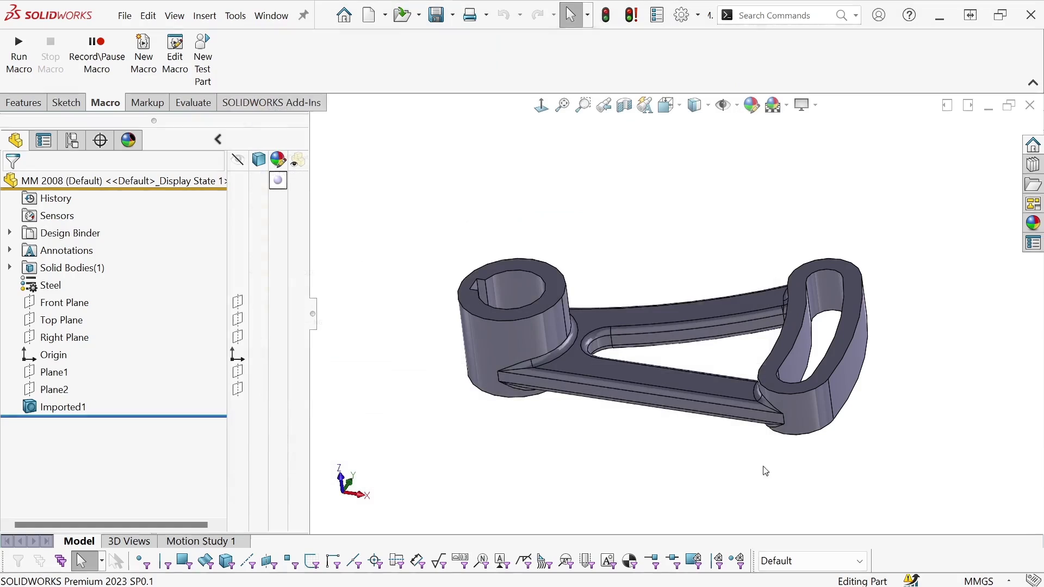
pyautogui.click(1031, 106)
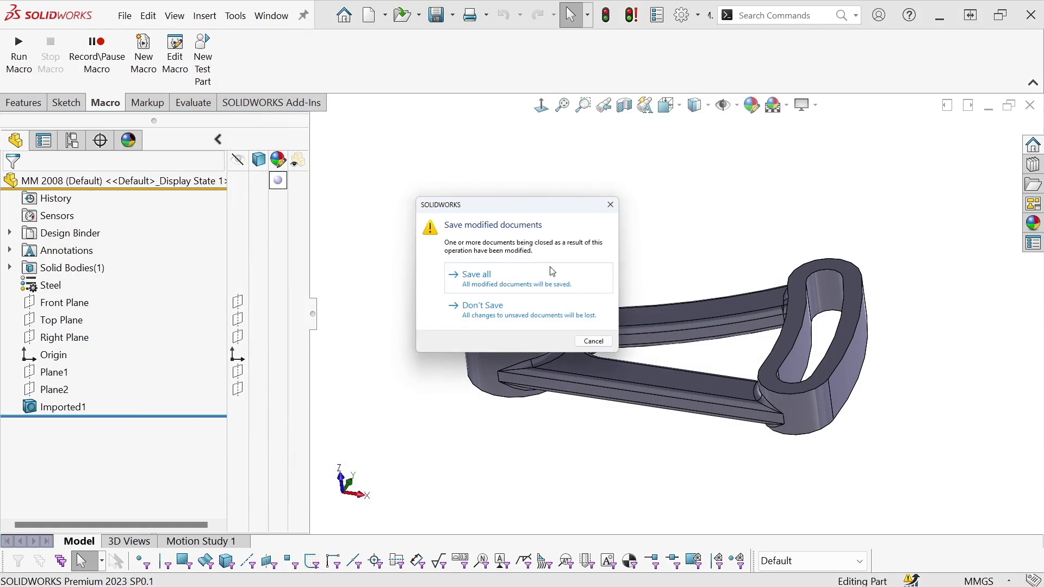
pyautogui.click(507, 311)
pyautogui.click(941, 19)
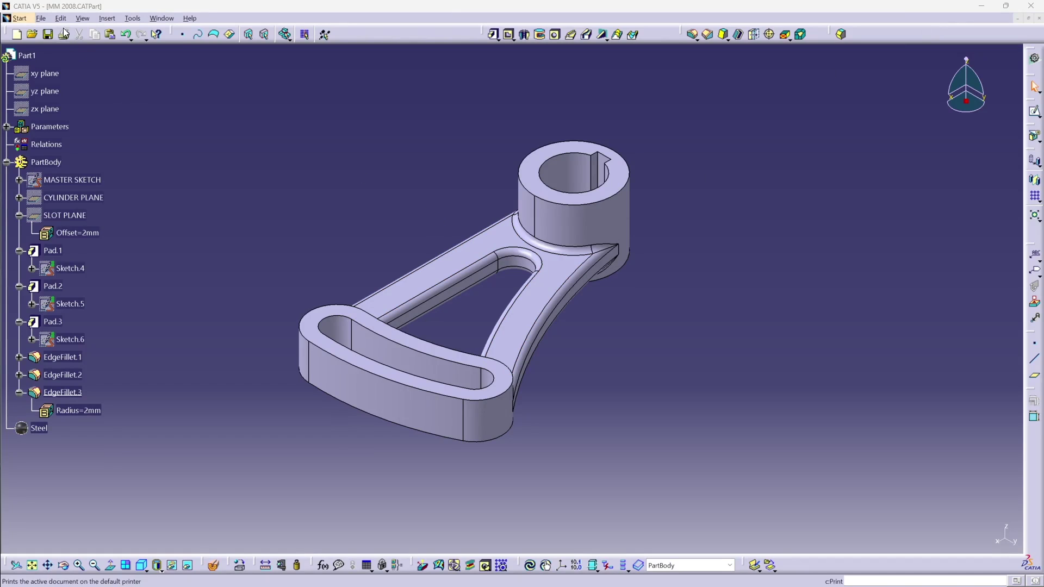
# Save the CATIA bracket as STEP file MM 2008.stp using the stp format.
pyautogui.click(41, 18)
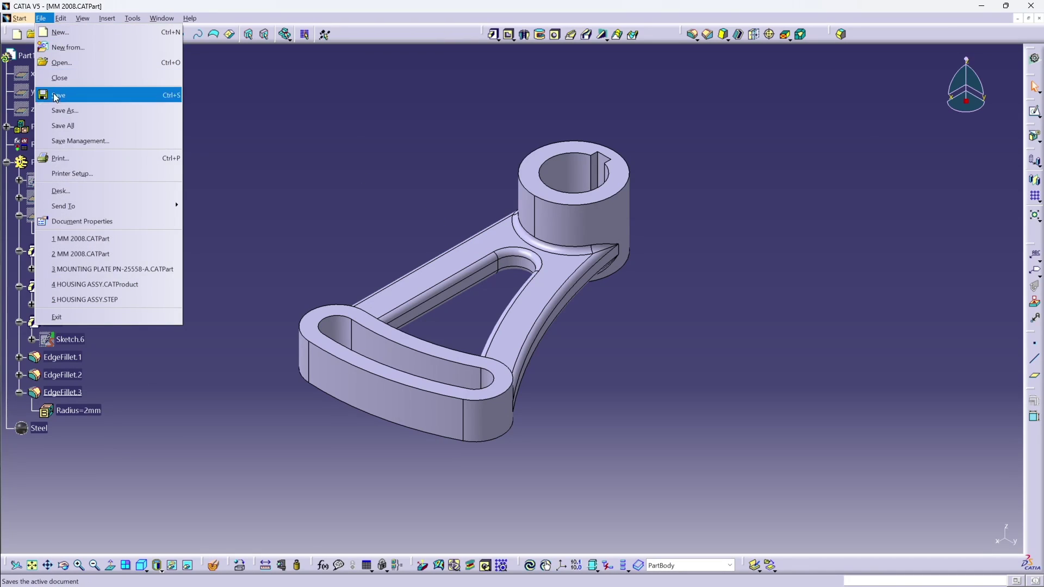
pyautogui.click(71, 111)
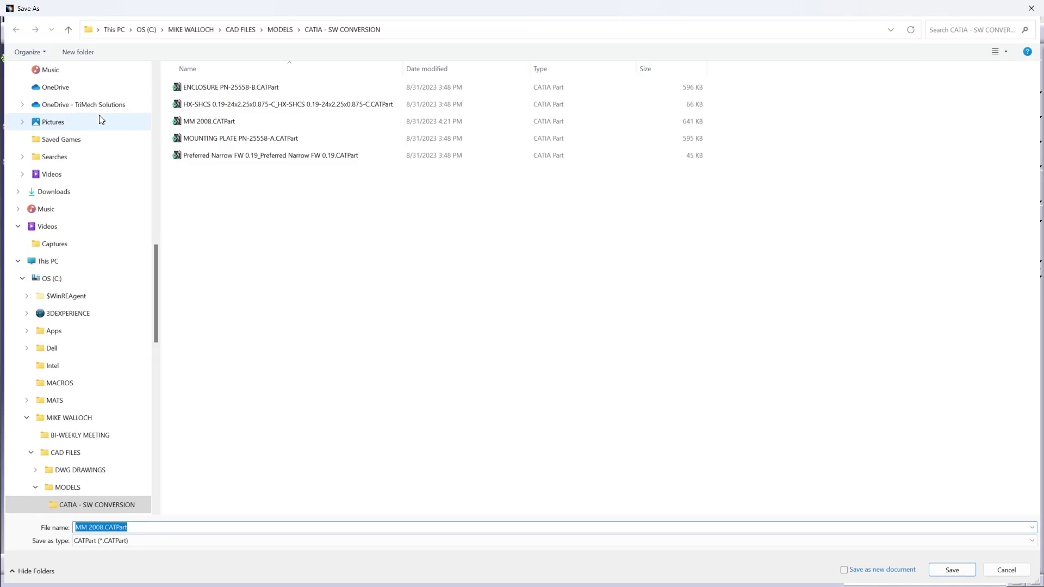
pyautogui.click(146, 541)
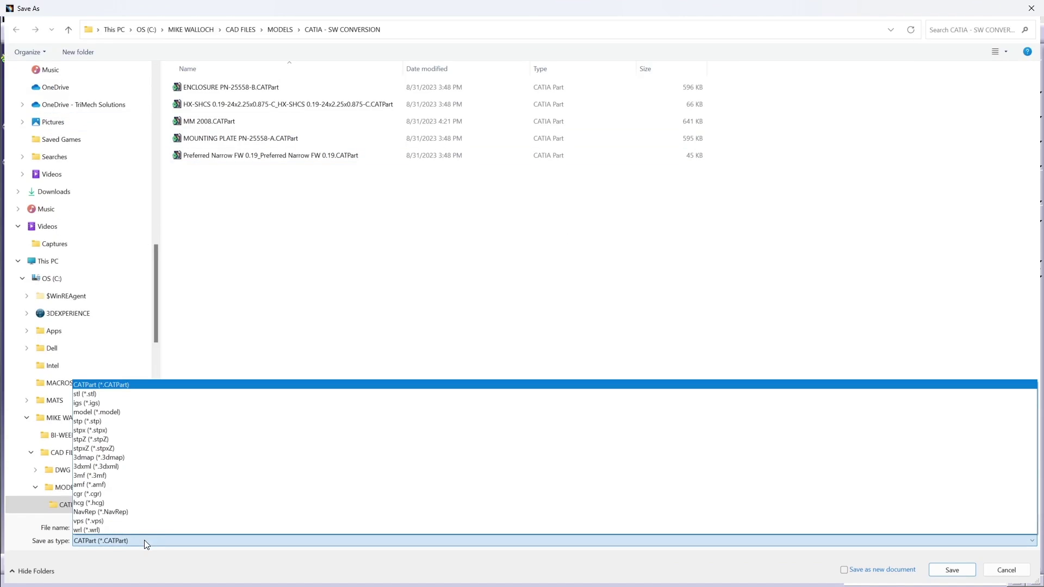
pyautogui.click(96, 422)
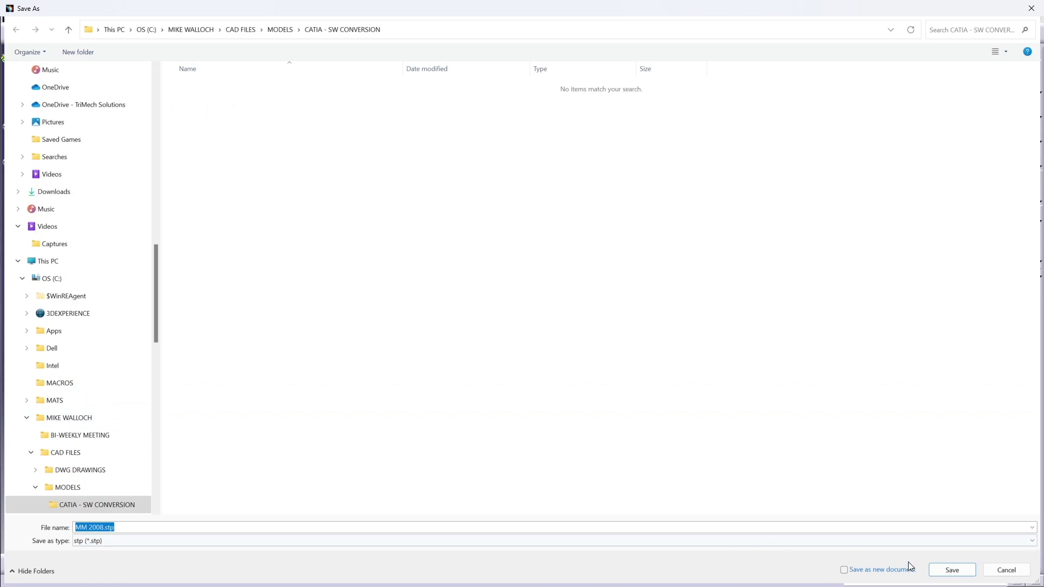
pyautogui.click(952, 570)
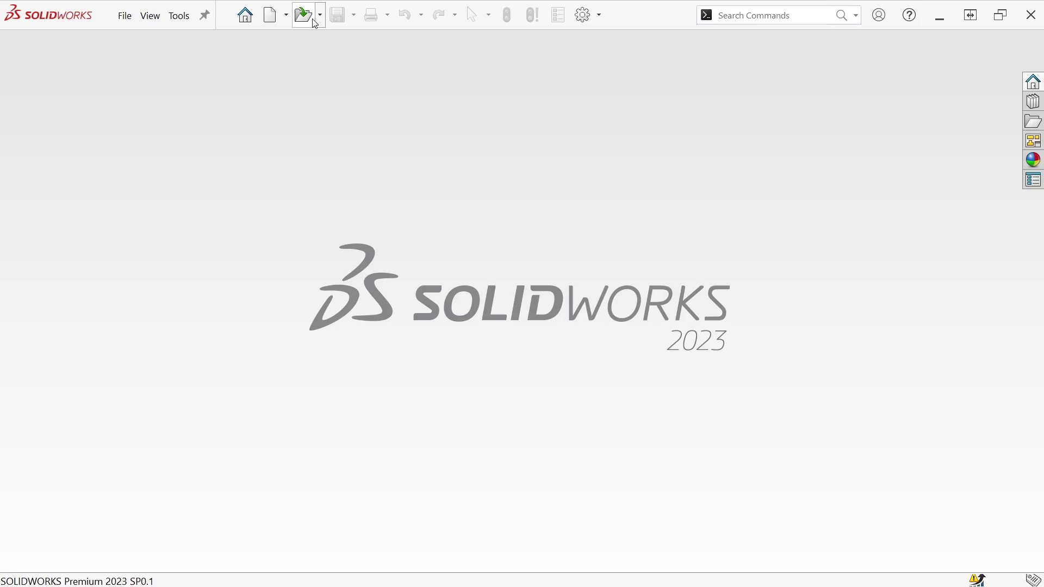
# Open MM 2008.stp with the Part_MM template and accept the clean import diagnostics.
pyautogui.click(303, 15)
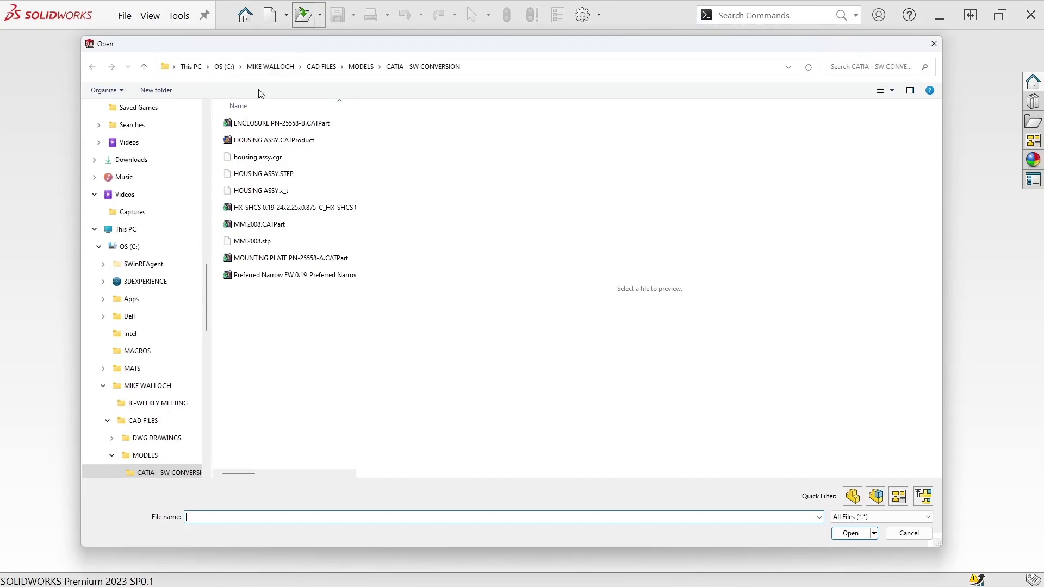
pyautogui.click(248, 241)
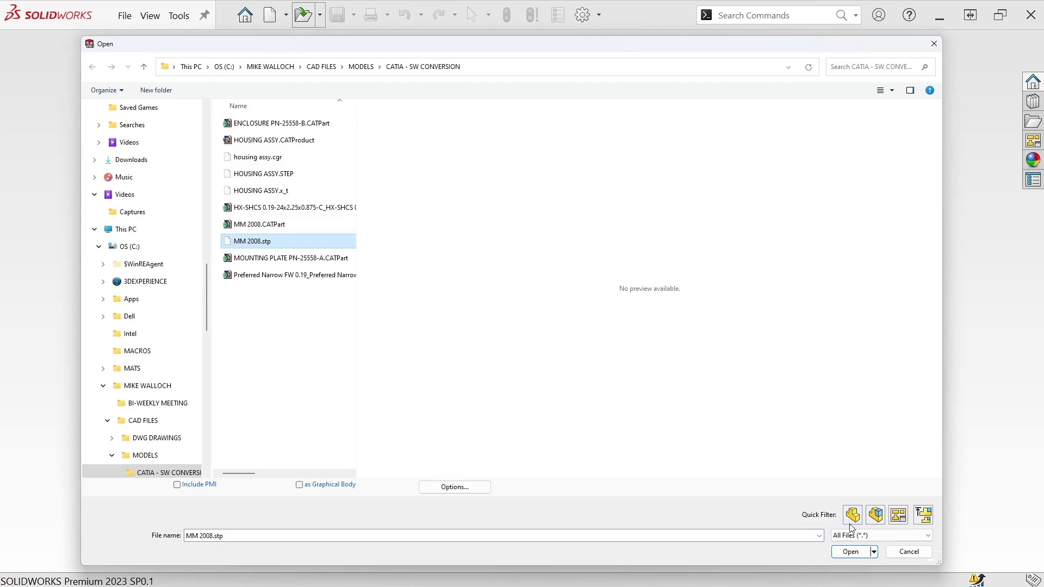
pyautogui.click(851, 553)
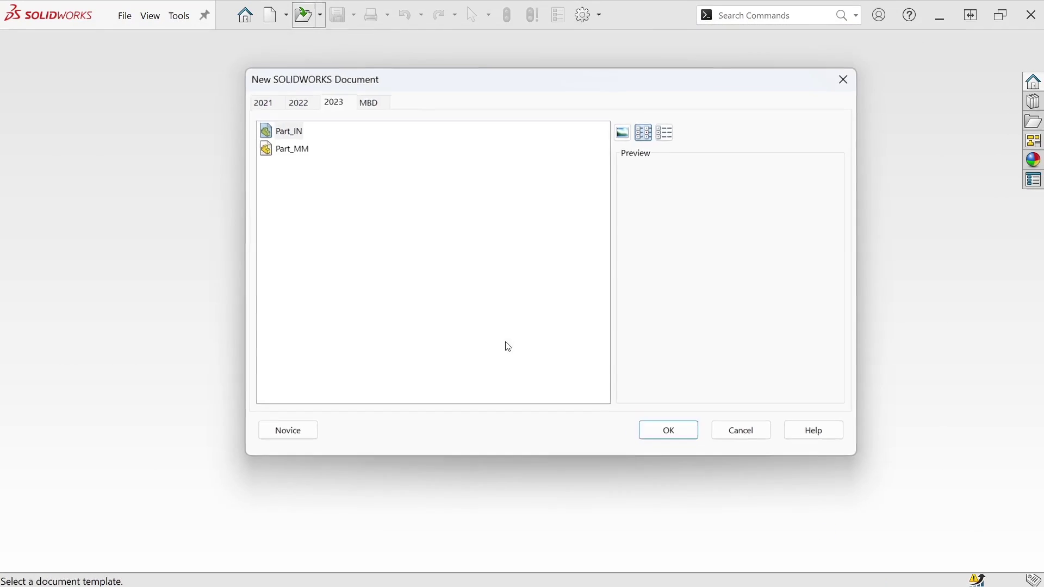
pyautogui.click(261, 151)
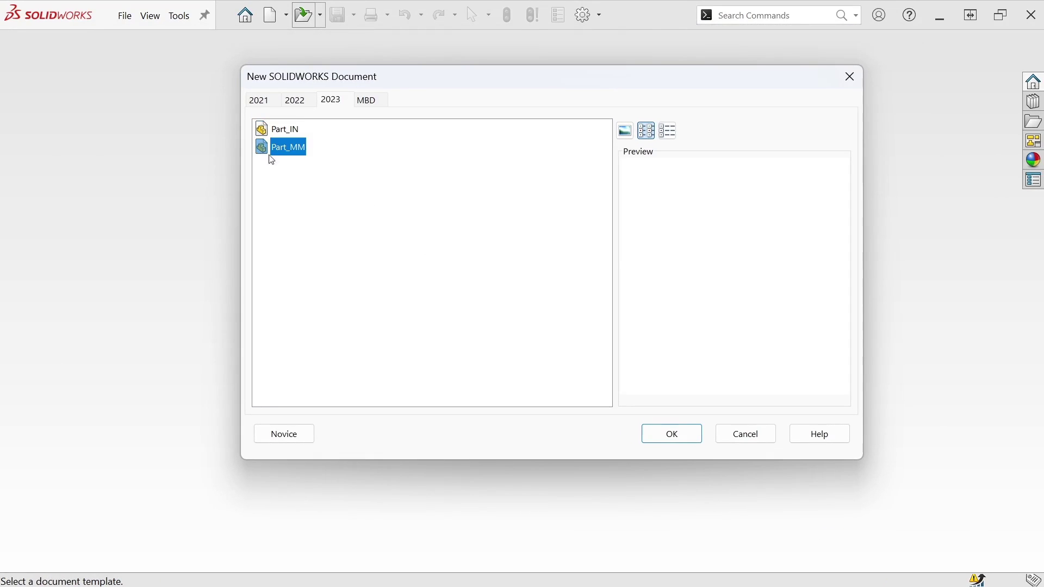
pyautogui.click(668, 434)
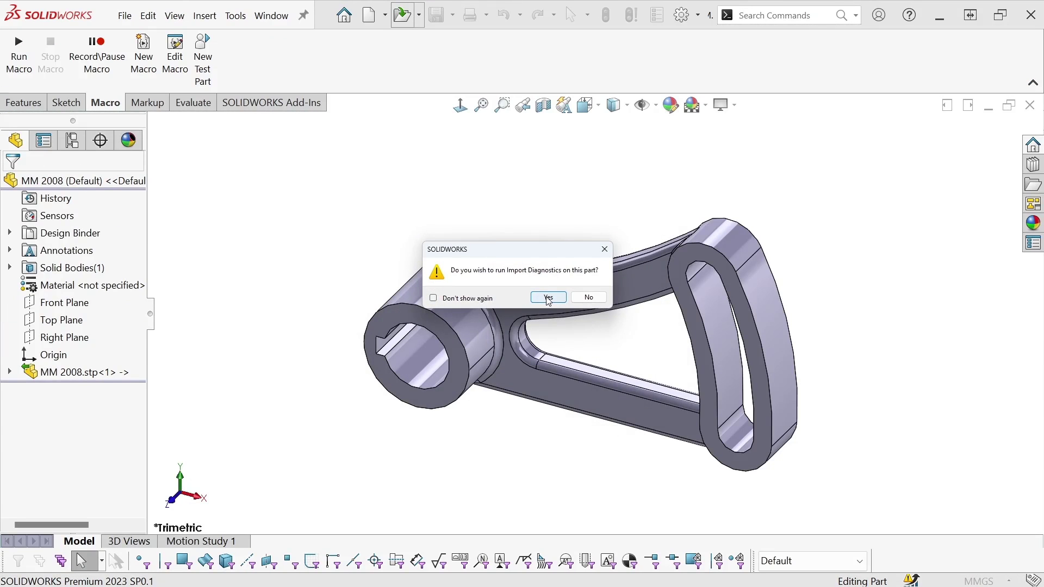
pyautogui.click(548, 297)
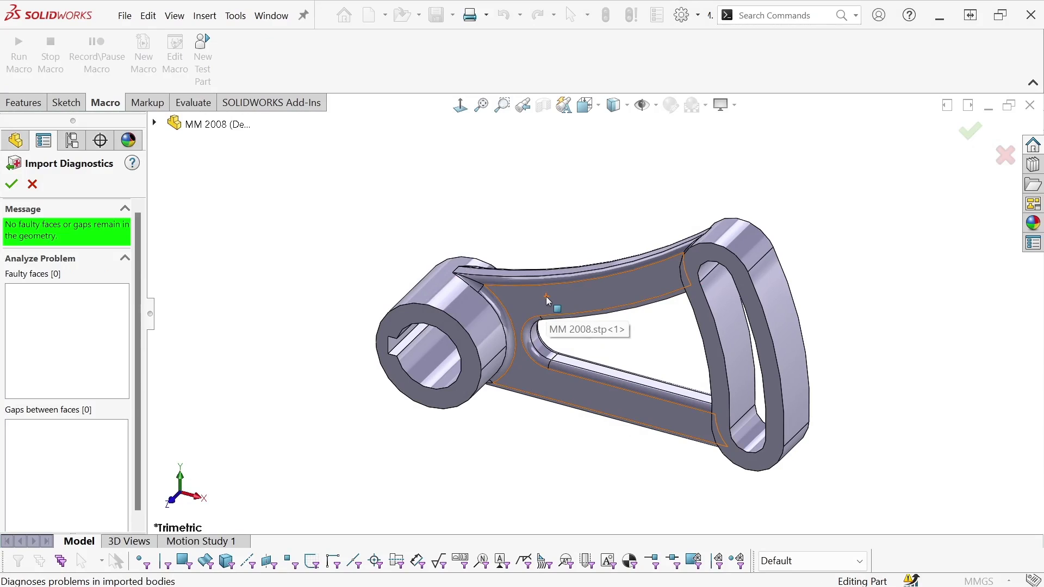
pyautogui.click(11, 184)
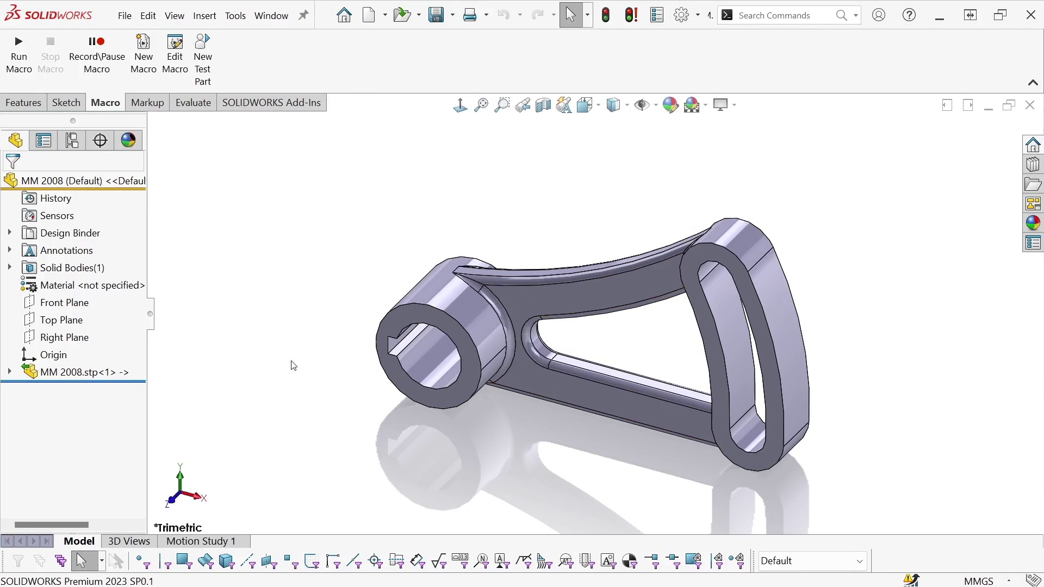
# Expand MM 2008.stp<1> and break its link to the STEP source, leaving Imported1.
pyautogui.click(10, 372)
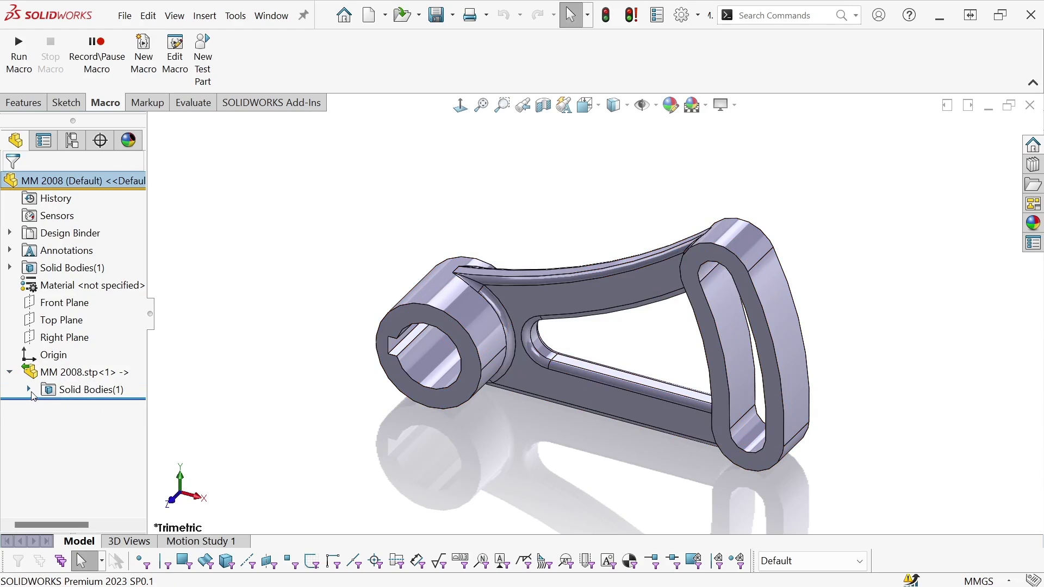
pyautogui.click(29, 390)
pyautogui.click(89, 408)
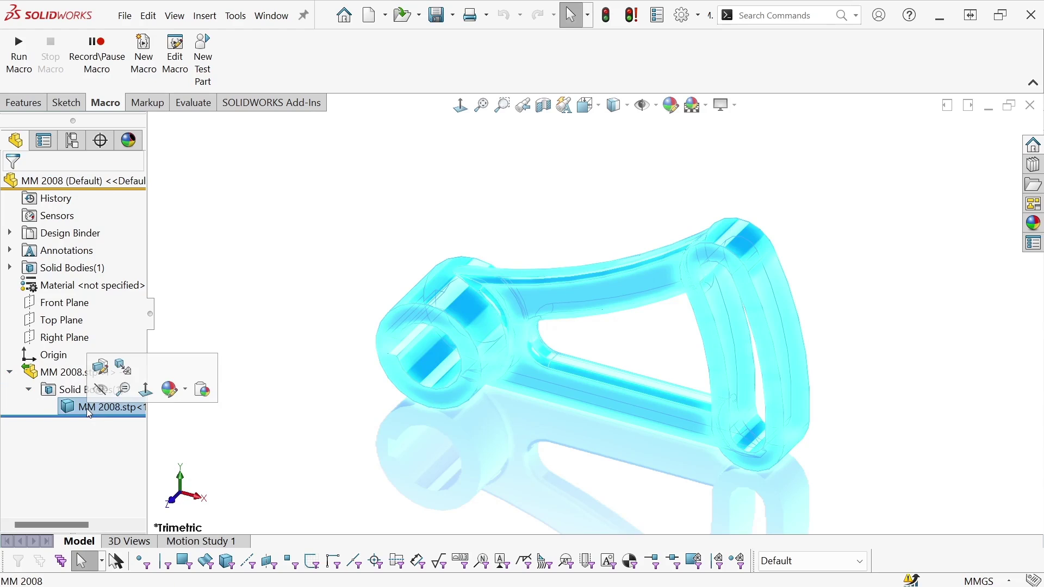
pyautogui.click(440, 238)
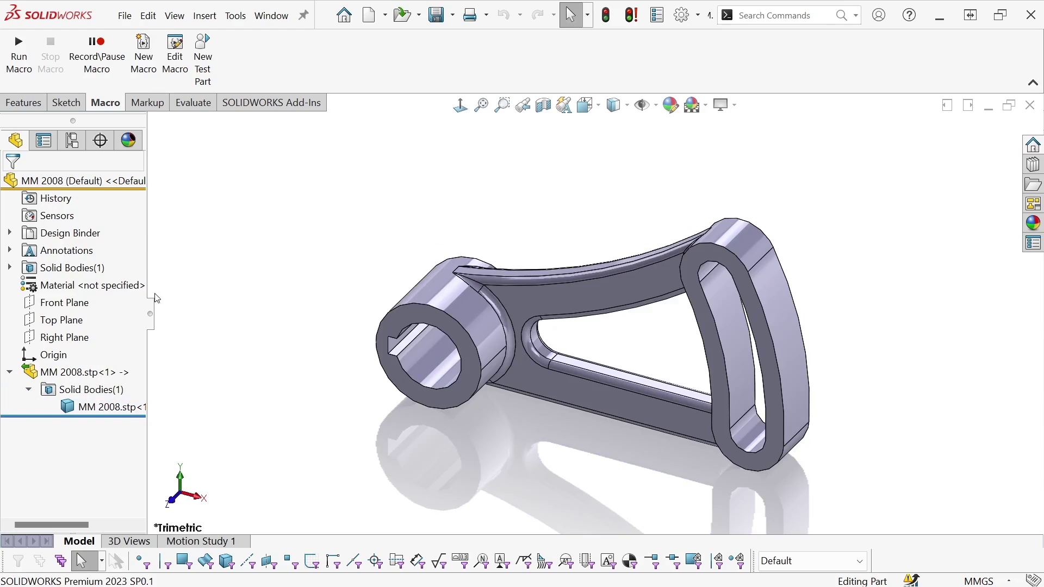
pyautogui.rightClick(54, 374)
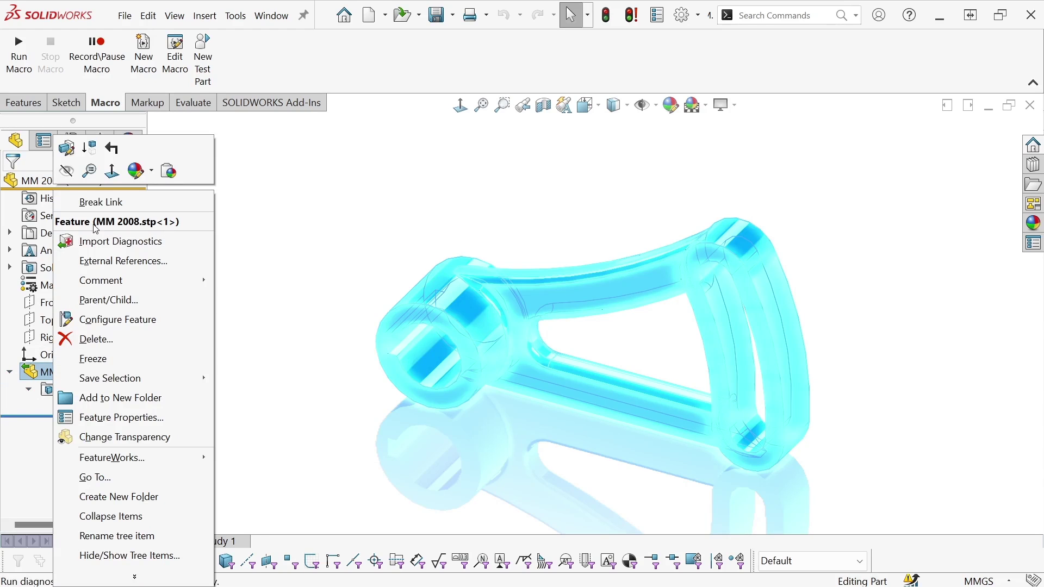
pyautogui.click(90, 206)
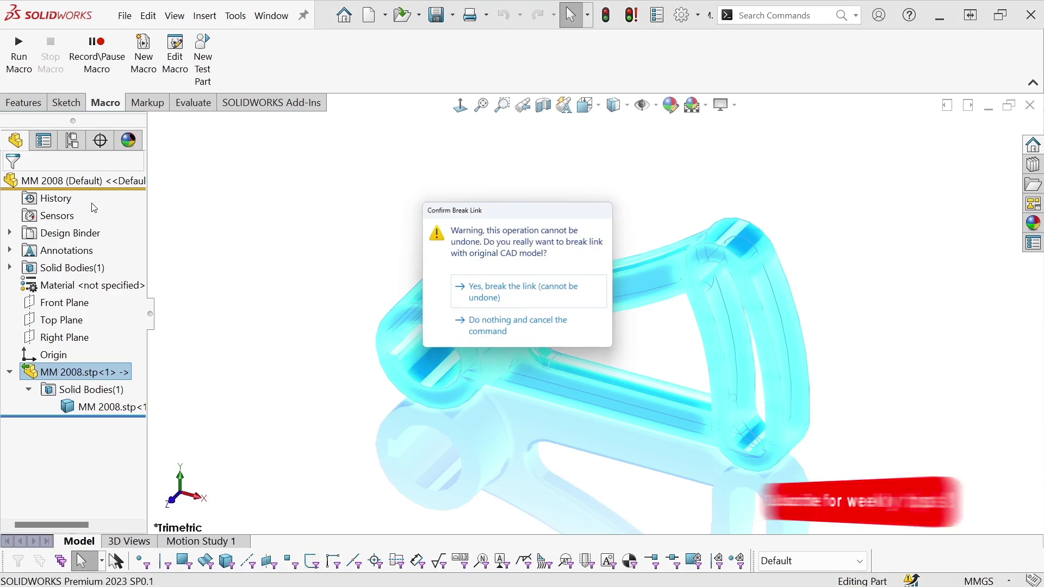
pyautogui.click(509, 294)
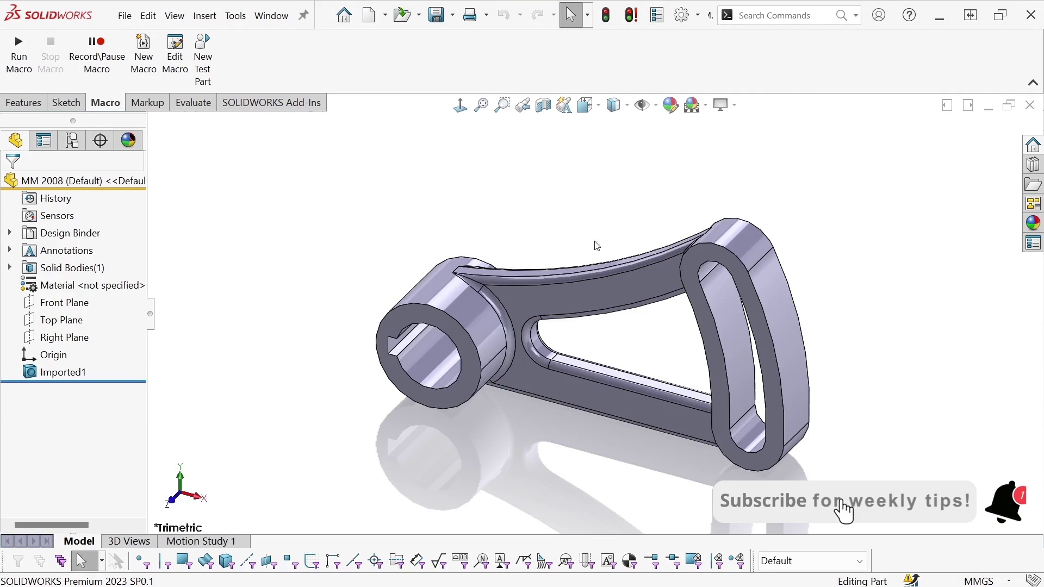